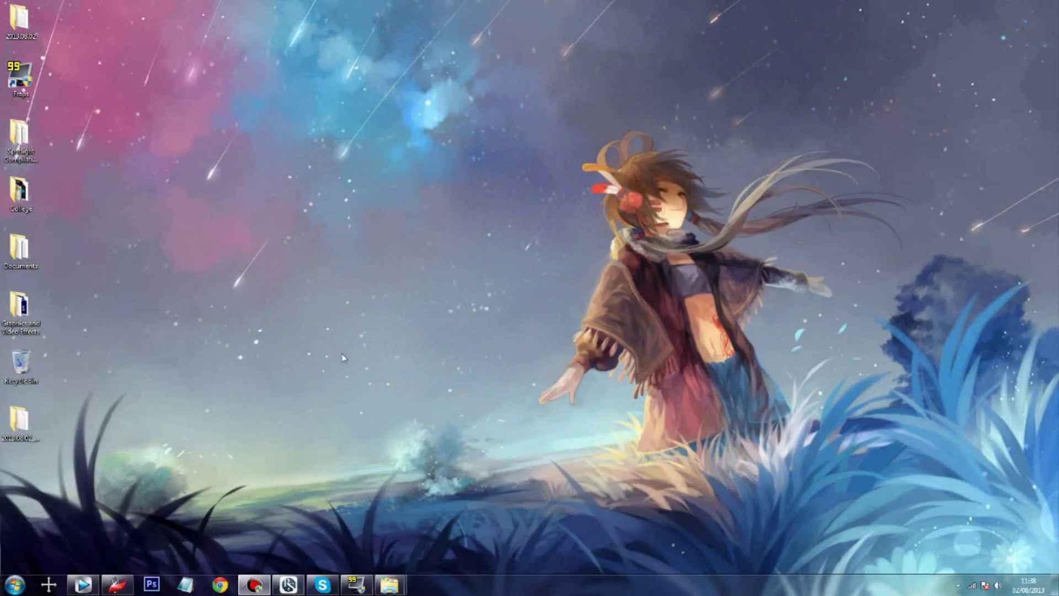
# Restore the RuneScape 3 login window from the taskbar, checking Sizer's shortcut menu along the way
pyautogui.click(294, 586)
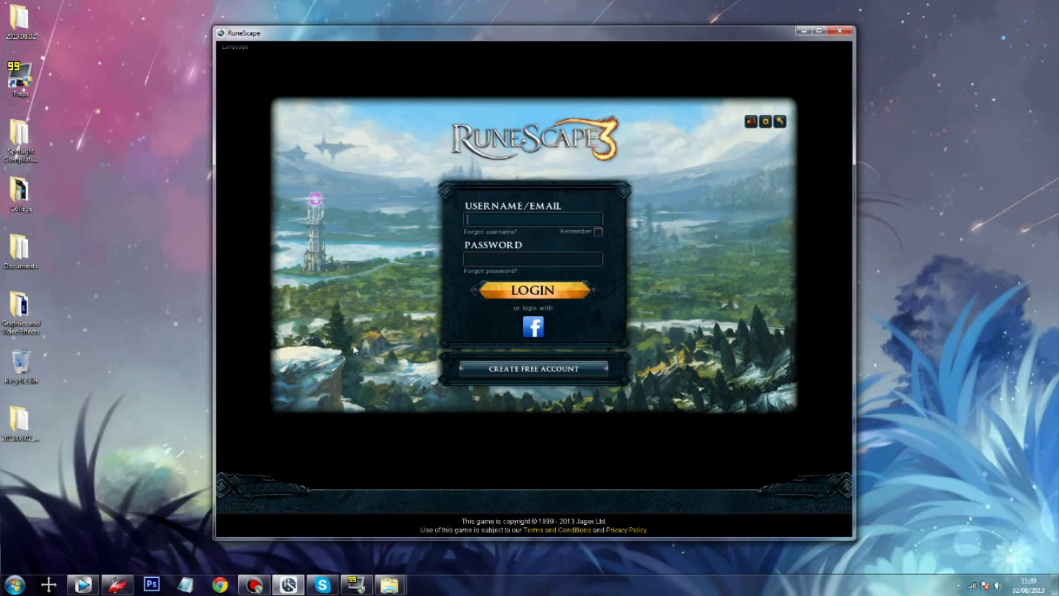
pyautogui.rightClick(50, 585)
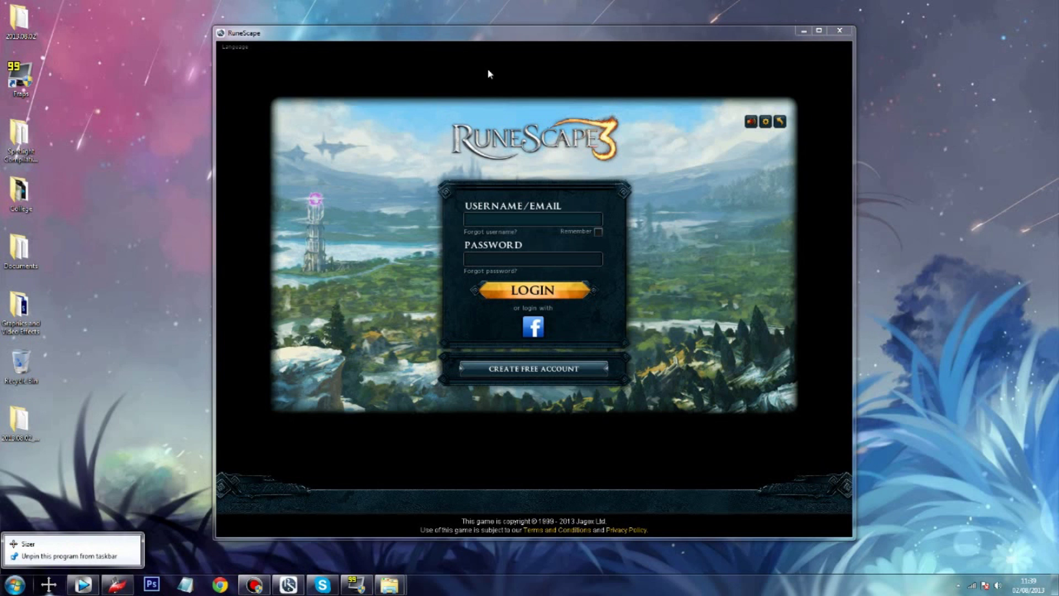
pyautogui.click(500, 57)
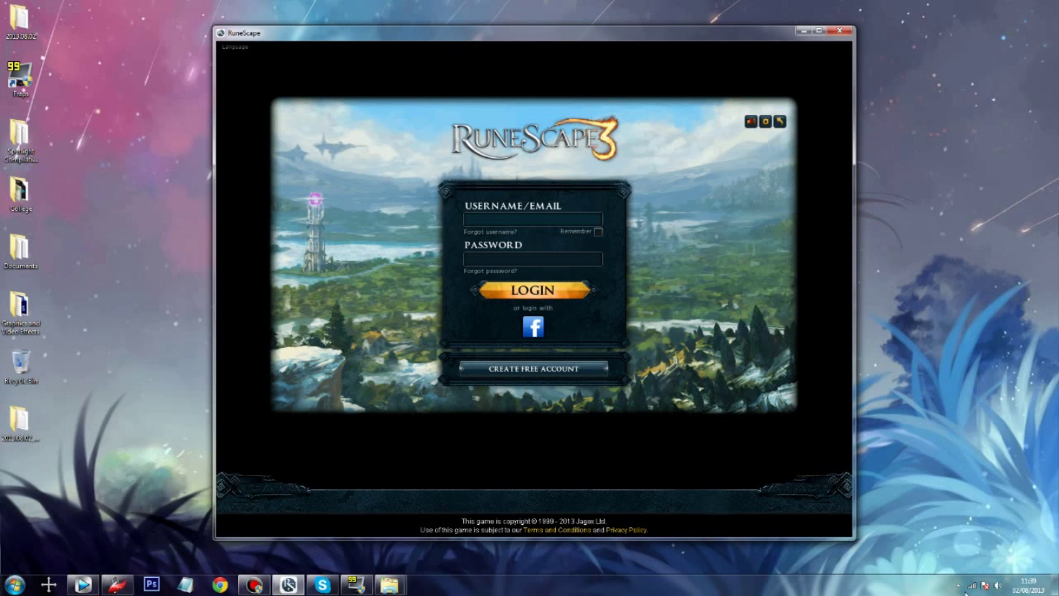
pyautogui.click(959, 586)
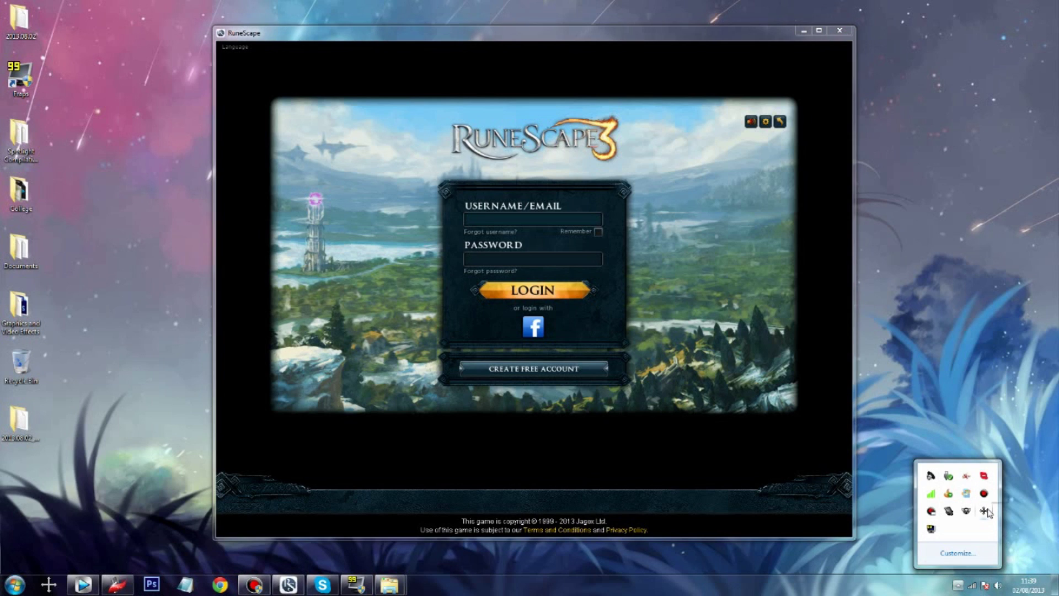
# Open Configure Sizer from the tray and view the 640x480–1280x720 Resize/reposition presets for RuneScape
pyautogui.rightClick(985, 512)
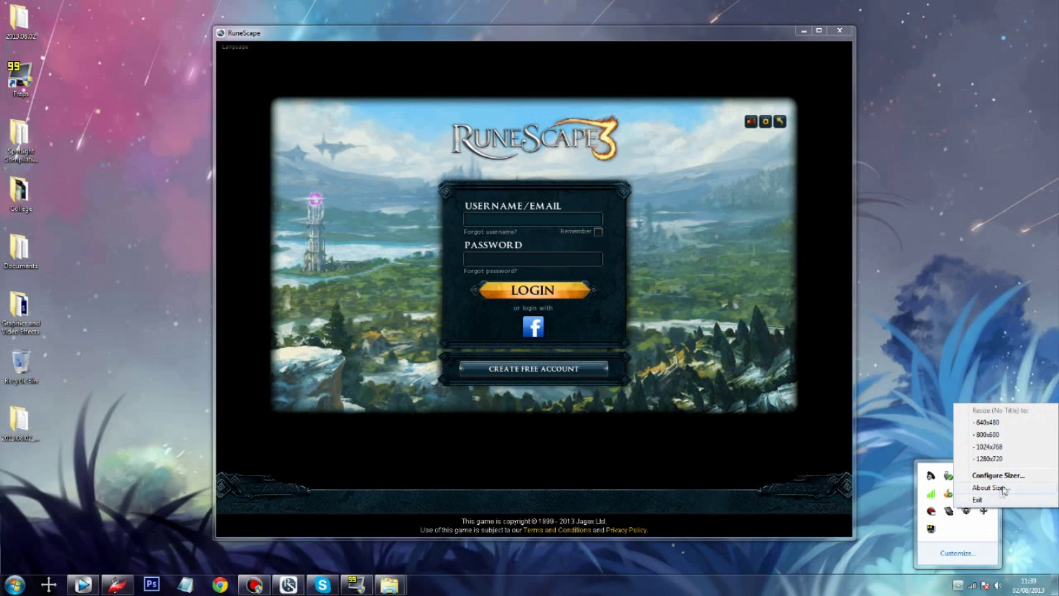
pyautogui.click(1021, 483)
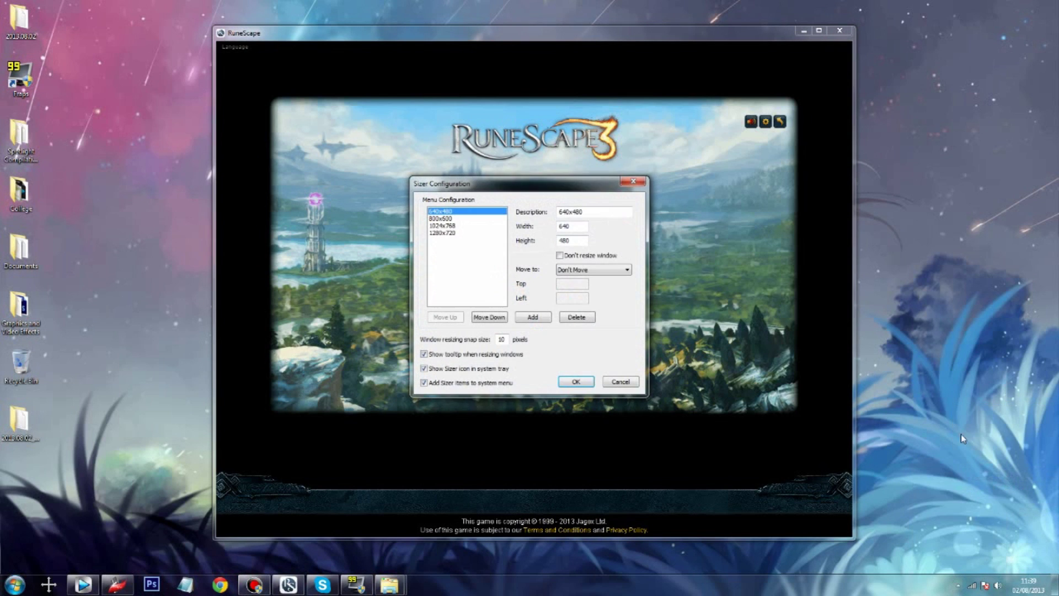
pyautogui.rightClick(558, 186)
pyautogui.rightClick(579, 33)
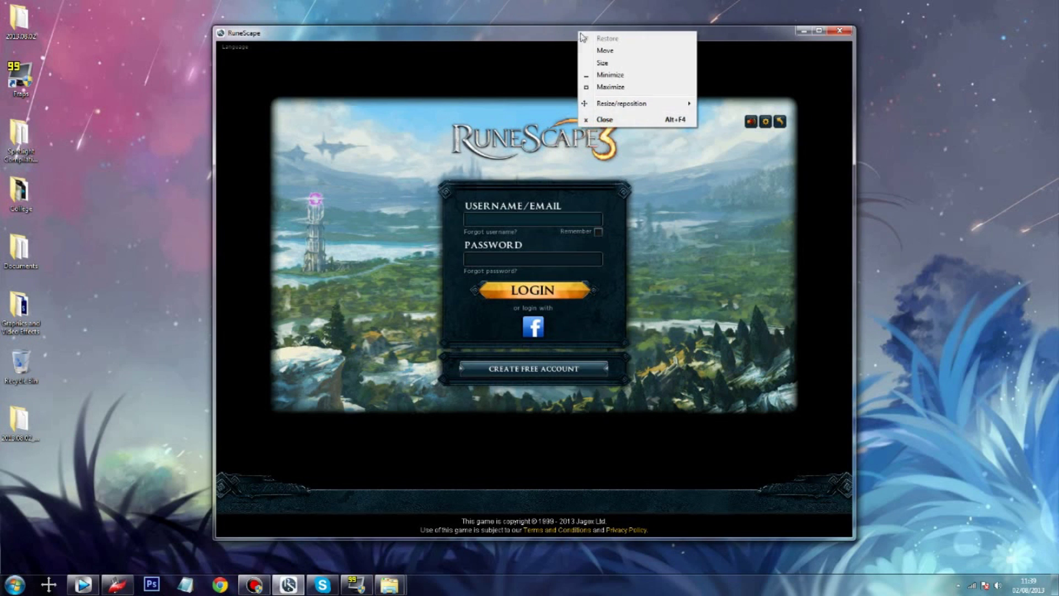
pyautogui.moveTo(645, 105)
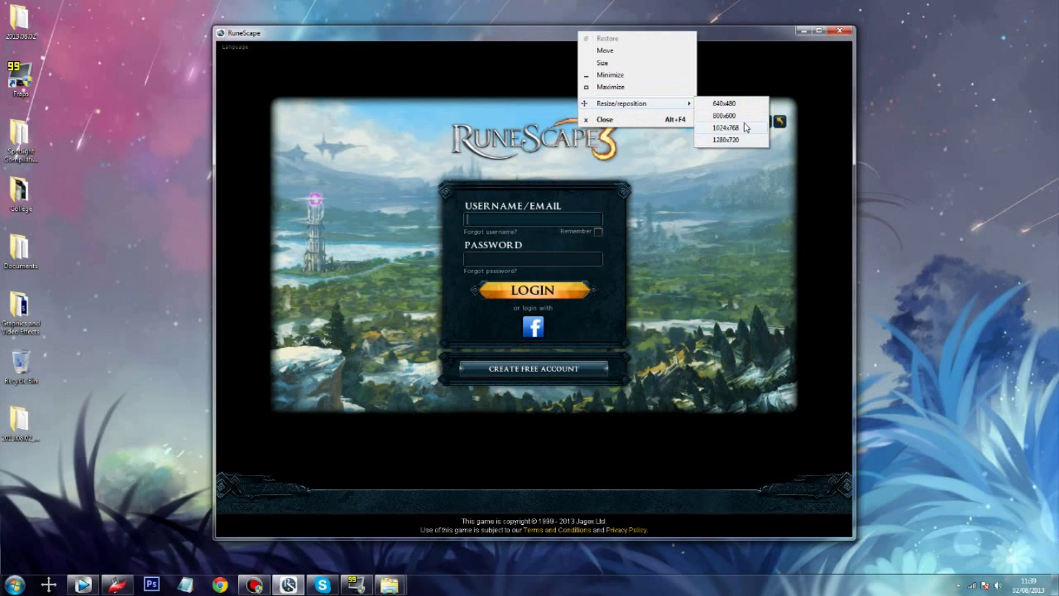
pyautogui.click(958, 585)
# Add a 640x480 preset in Sizer Configuration, then delete the duplicate entry
pyautogui.doubleClick(986, 512)
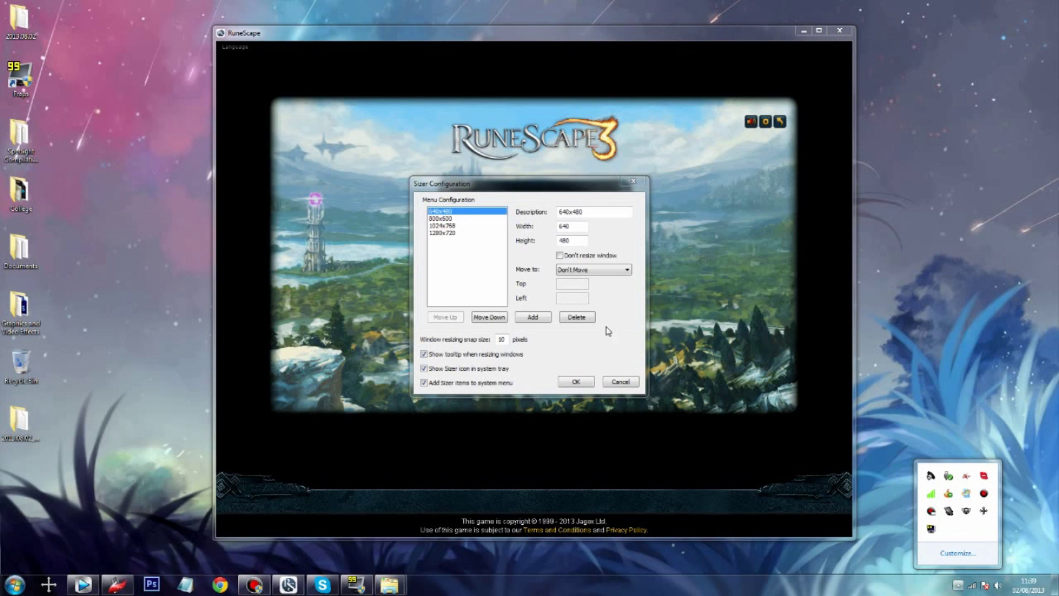
pyautogui.click(459, 225)
pyautogui.click(456, 218)
pyautogui.click(456, 211)
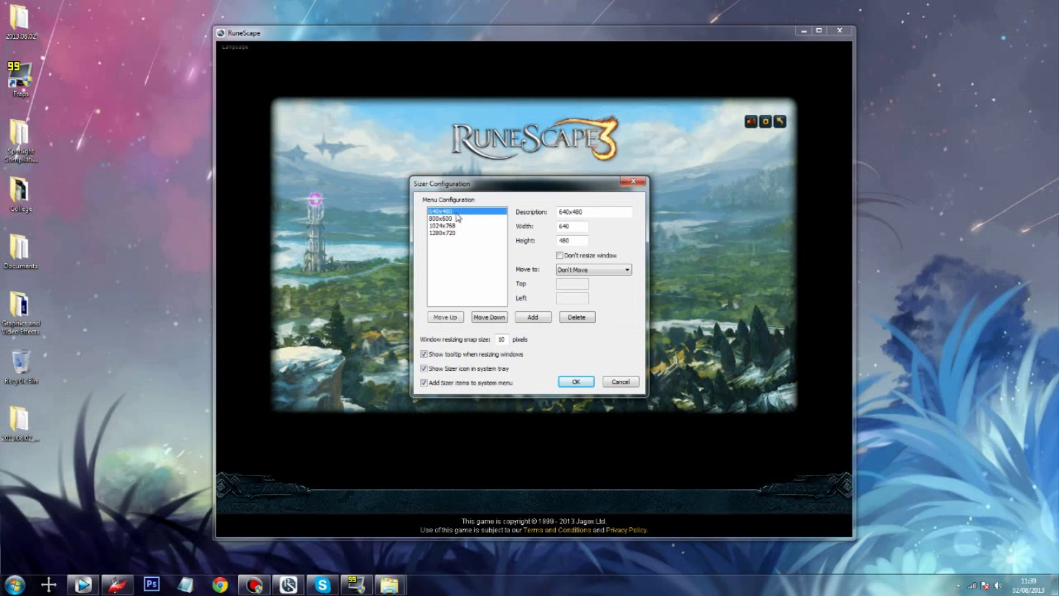
pyautogui.click(451, 232)
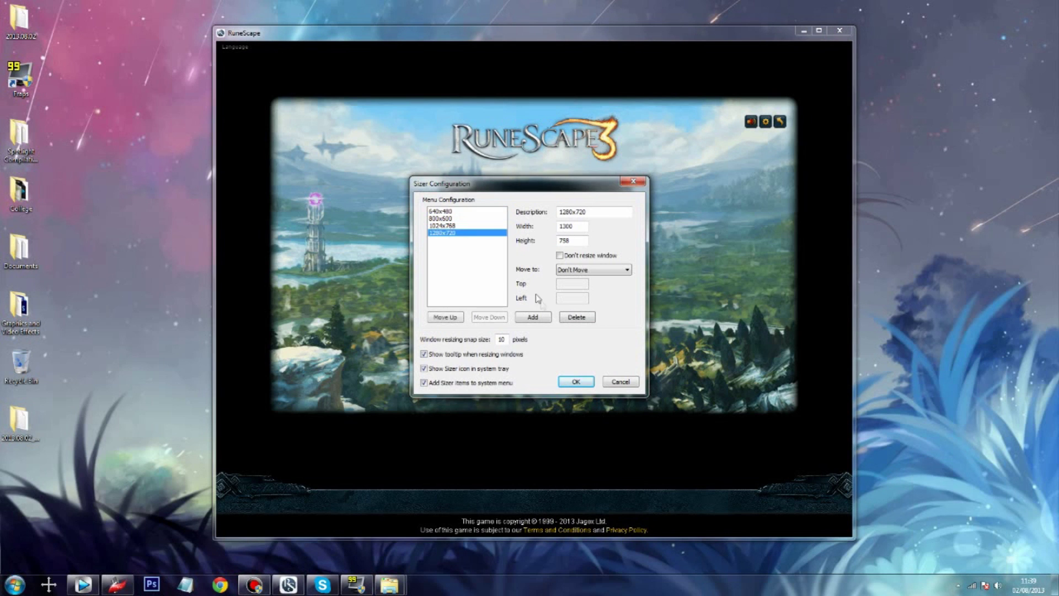
pyautogui.click(533, 318)
pyautogui.click(459, 240)
pyautogui.doubleClick(556, 242)
pyautogui.hotkey('shift', 'Tab')
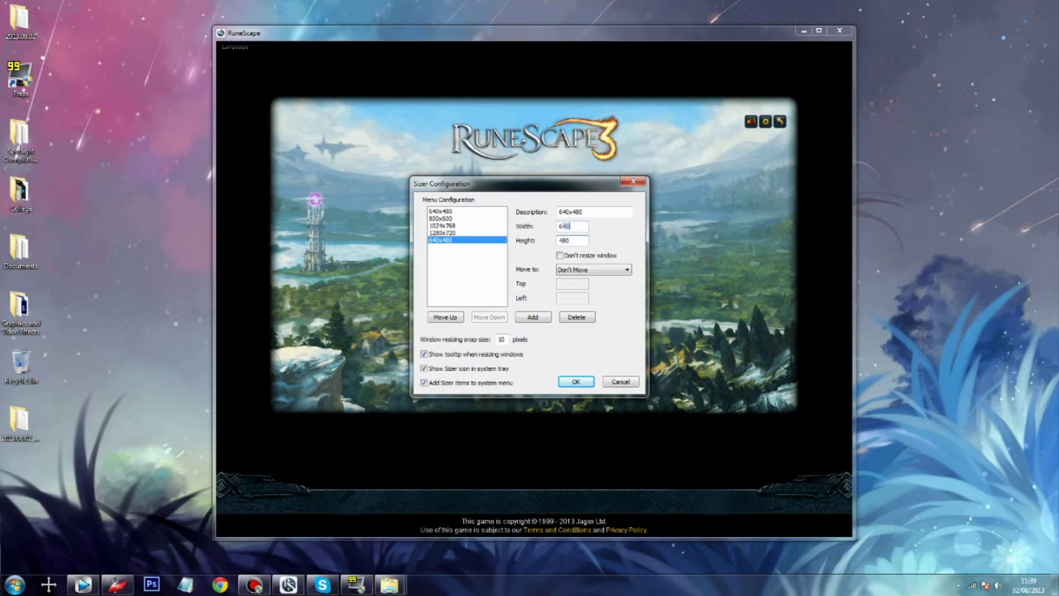
pyautogui.hotkey('shift', 'Tab')
pyautogui.click(499, 243)
pyautogui.click(575, 320)
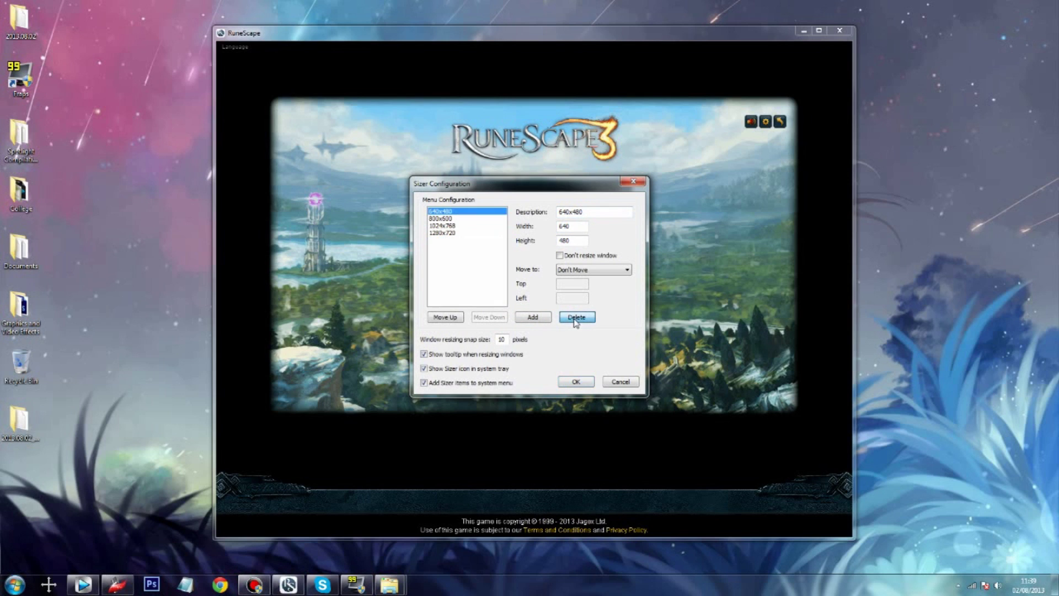
# Set the 1280x720 preset to Width 1300 and Height 758, and save with OK
pyautogui.click(446, 233)
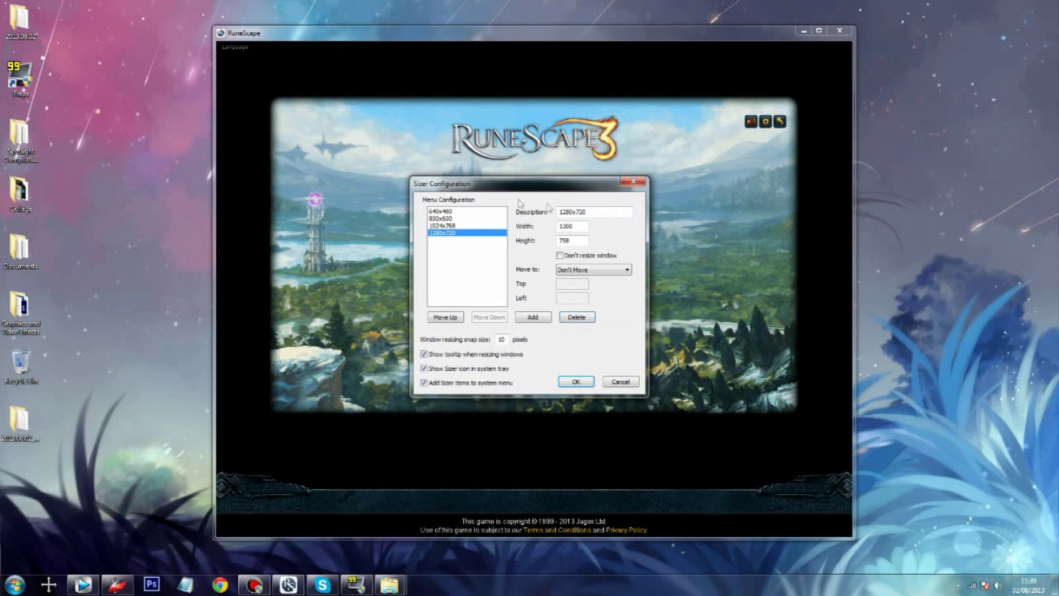
pyautogui.doubleClick(566, 226)
pyautogui.press('Tab')
pyautogui.click(573, 227)
pyautogui.moveTo(593, 212); pyautogui.dragTo(558, 212)
pyautogui.press('Tab')
pyautogui.press('Tab')
pyautogui.write('758')
pyautogui.doubleClick(566, 240)
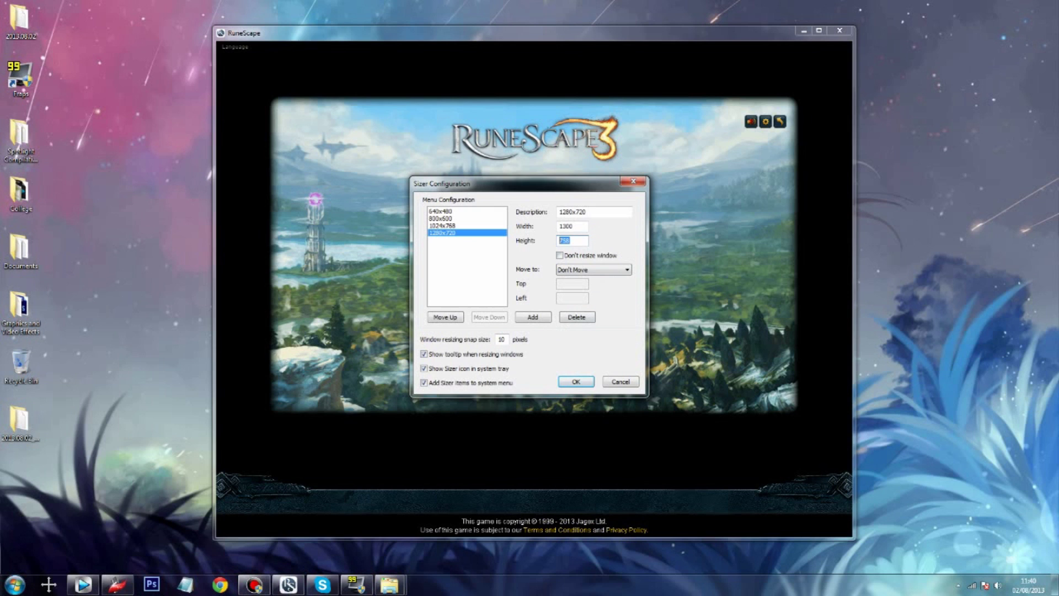
pyautogui.click(574, 381)
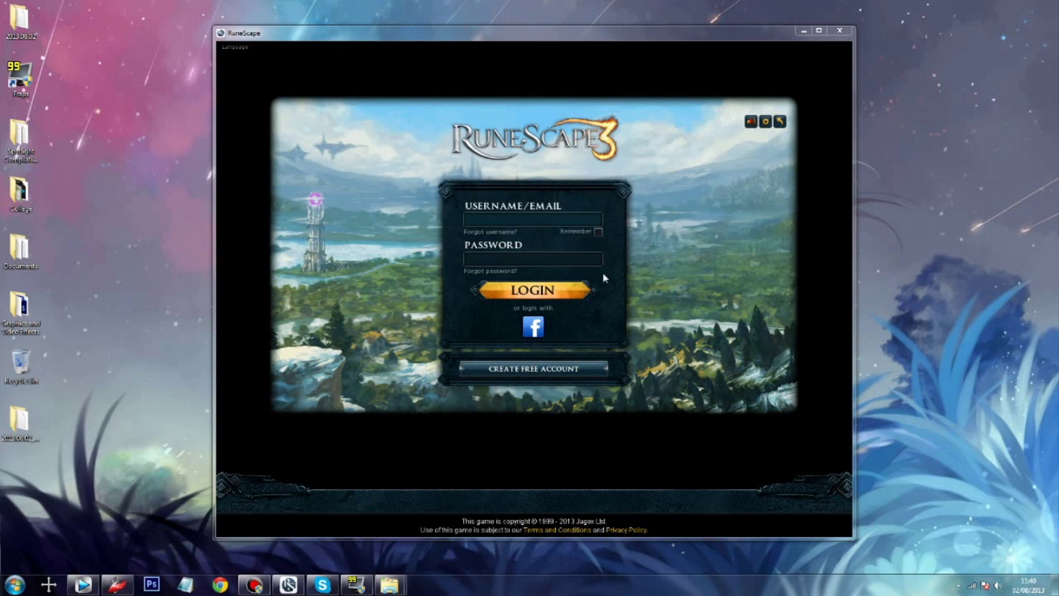
# Resize RuneScape to the 1280x720 Sizer preset and drag the window slightly lower
pyautogui.rightClick(578, 39)
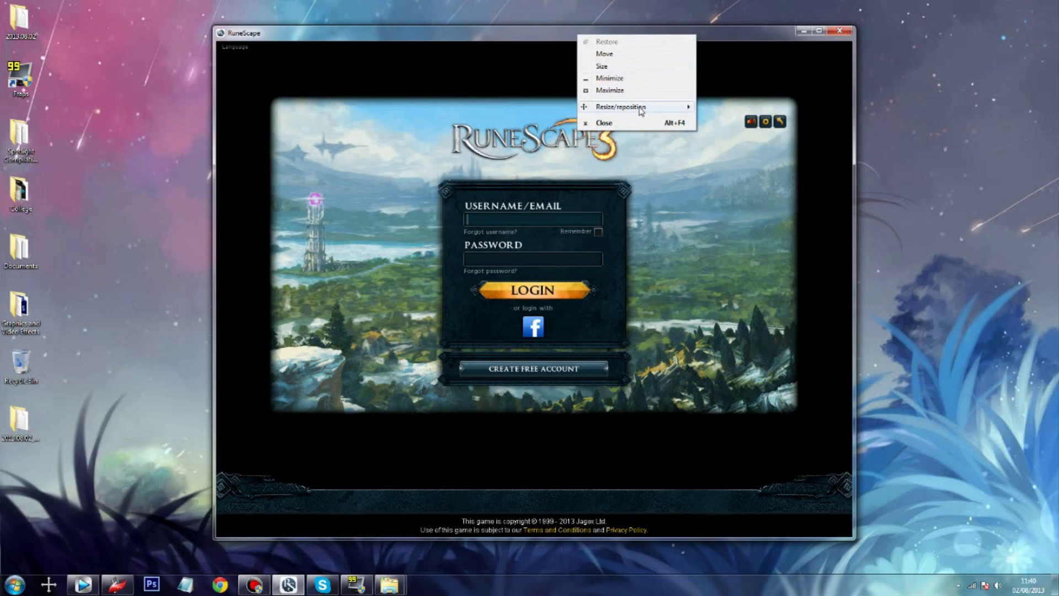
pyautogui.moveTo(621, 114)
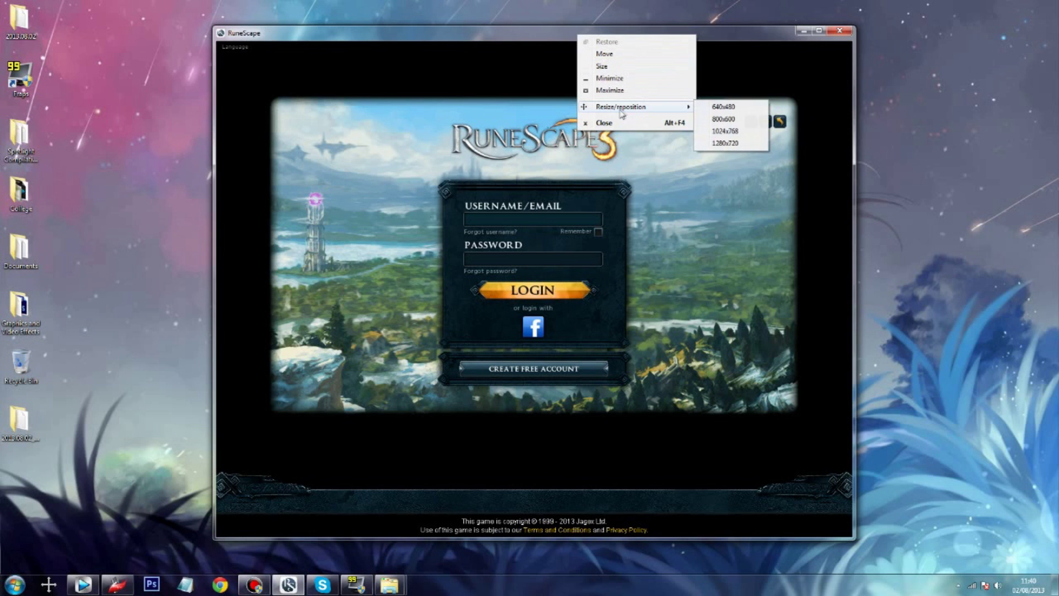
pyautogui.click(726, 143)
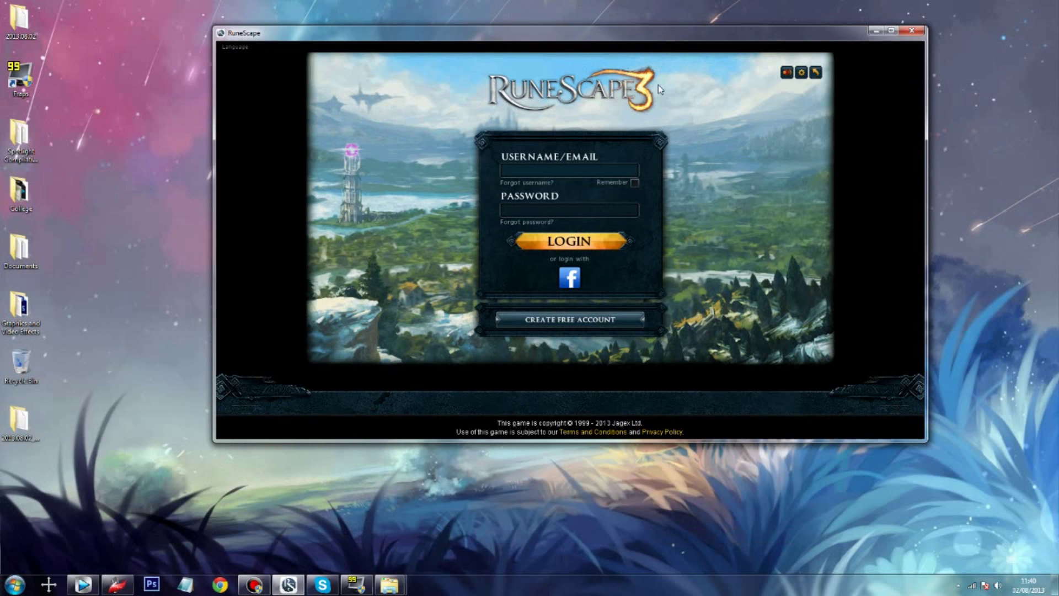
pyautogui.moveTo(655, 34); pyautogui.dragTo(637, 68)
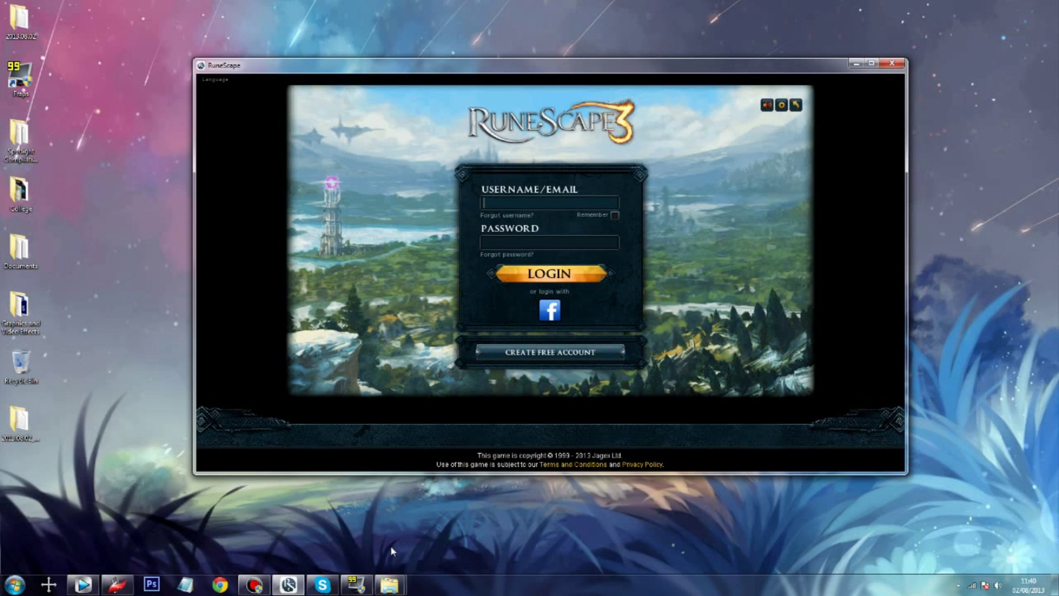
# Bring the Fraps window forward on its Movies tab beside RuneScape
pyautogui.click(356, 583)
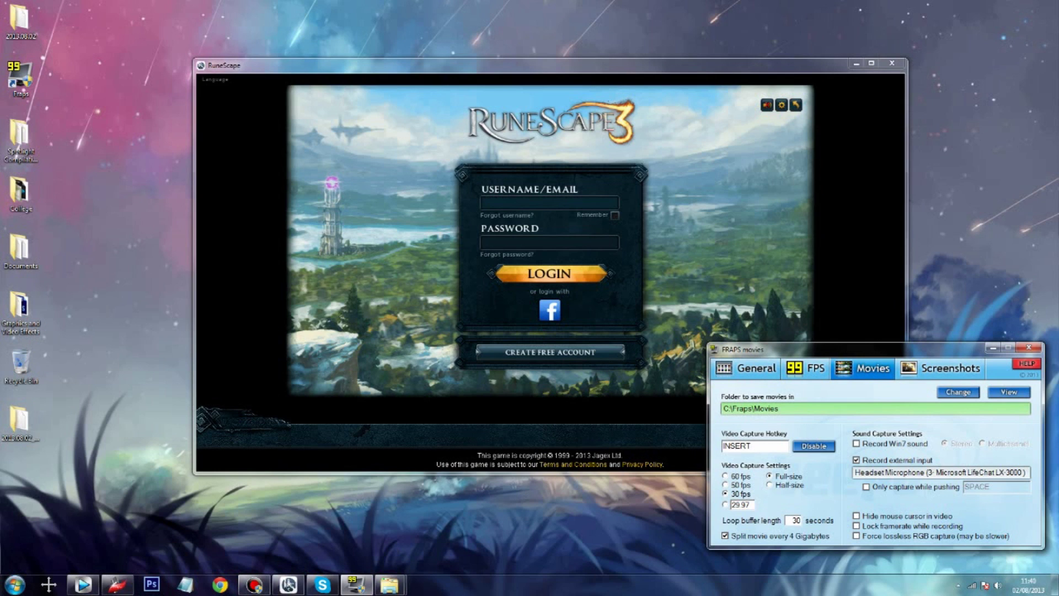
pyautogui.rightClick(254, 584)
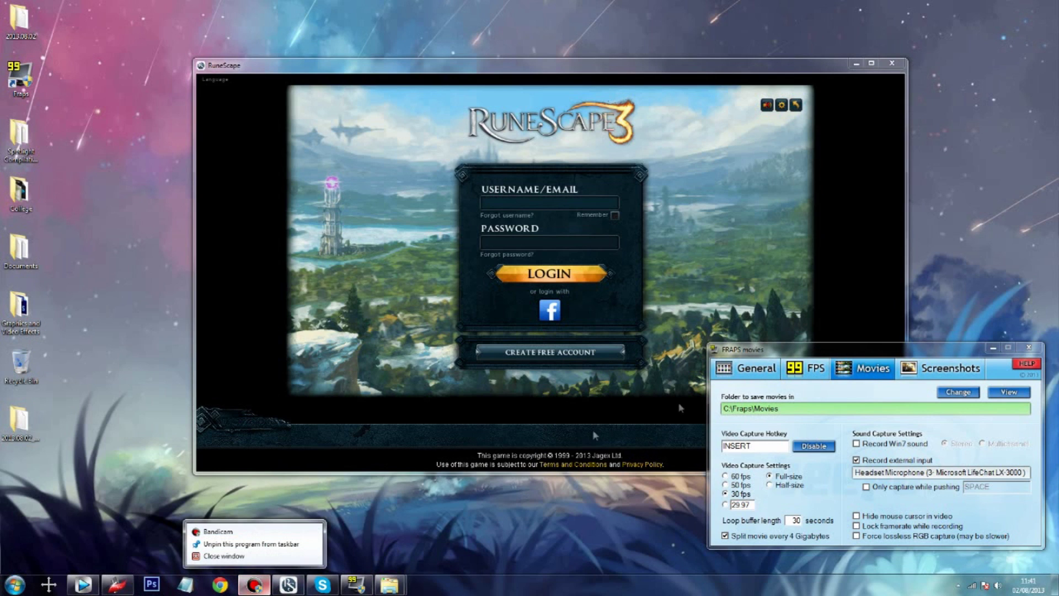
pyautogui.click(788, 356)
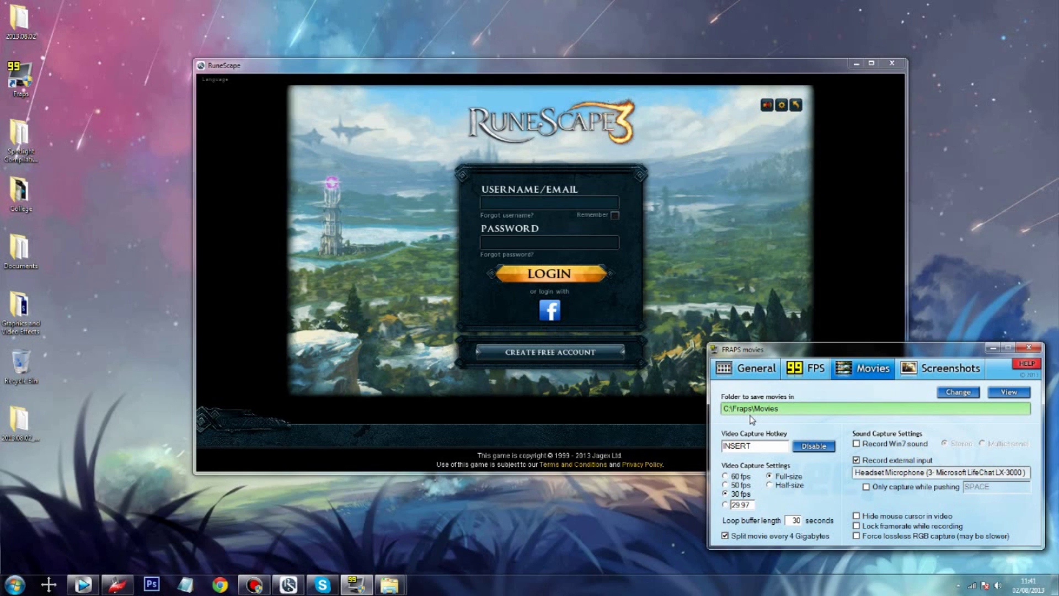
# Confirm the Fraps movie capture hotkey is INSERT
pyautogui.moveTo(722, 446); pyautogui.dragTo(752, 445)
pyautogui.click(764, 424)
pyautogui.moveTo(723, 446); pyautogui.dragTo(740, 446)
pyautogui.click(746, 494)
# Keep the microphone recording continuously rather than only while SPACE is held, then return to RuneScape
pyautogui.click(905, 493)
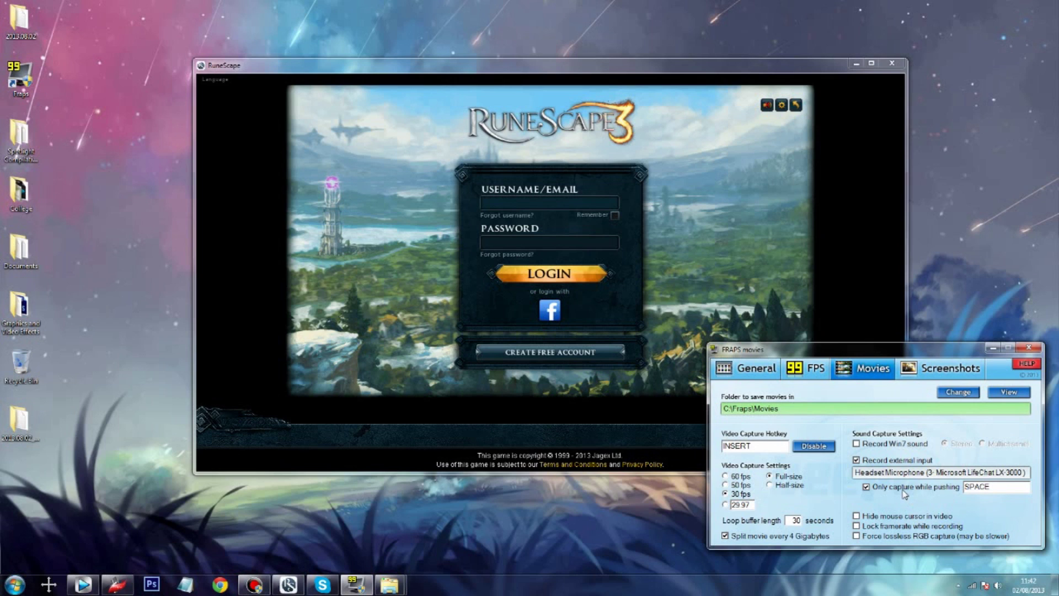
pyautogui.click(868, 487)
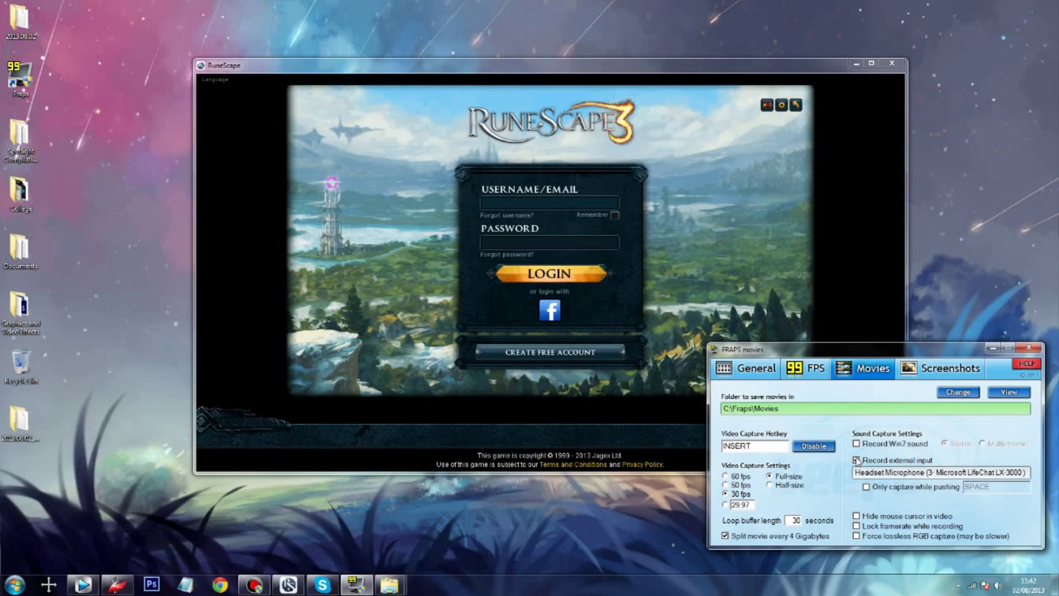
pyautogui.click(241, 110)
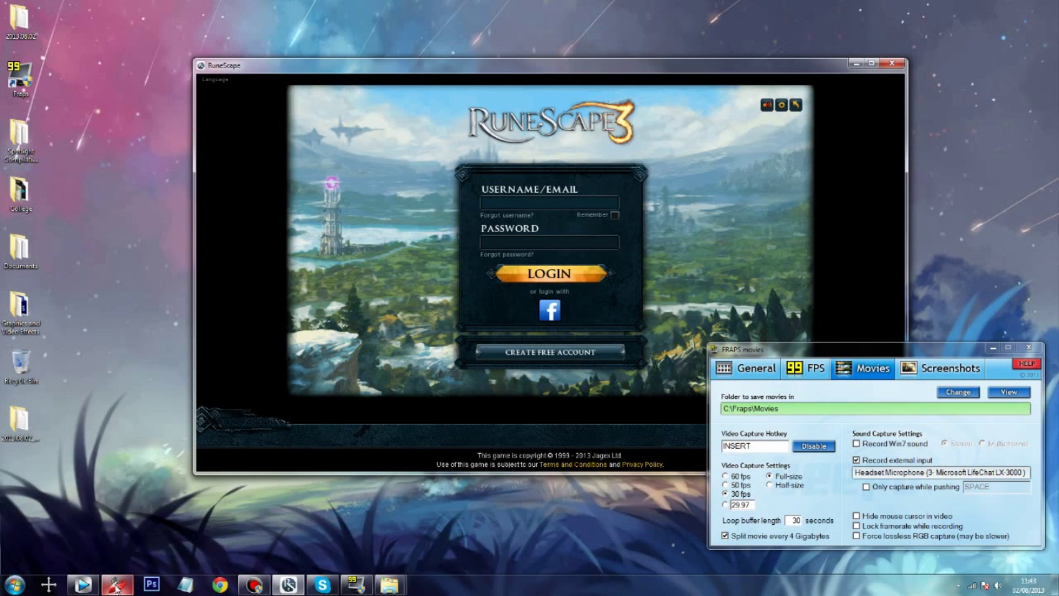
pyautogui.moveTo(116, 588)
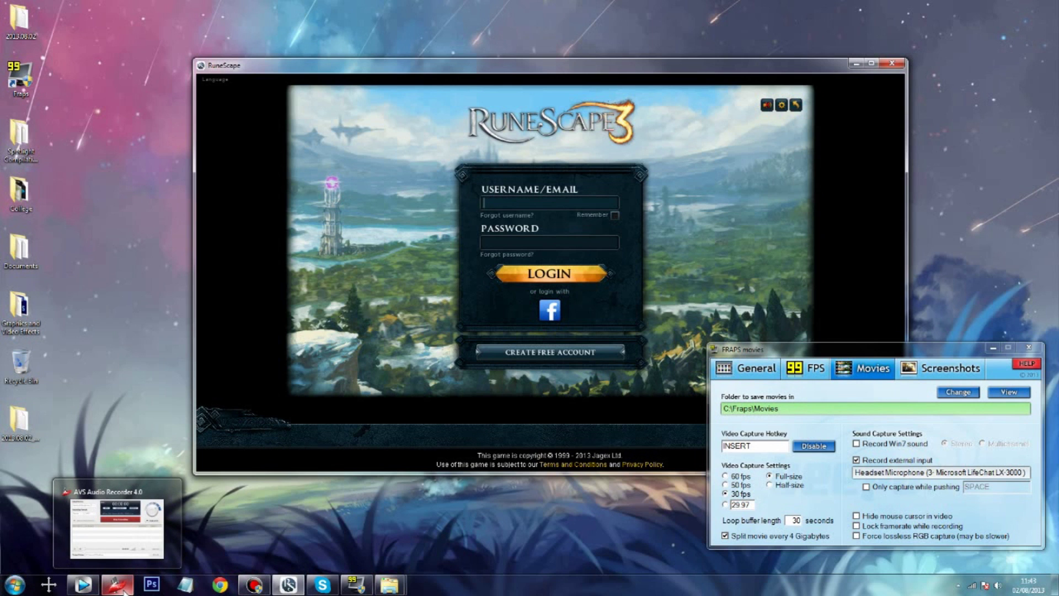
# Restore AVS Audio Recorder, move it clear of Fraps, and minimize it while it records
pyautogui.click(122, 590)
pyautogui.moveTo(837, 319); pyautogui.dragTo(378, 275)
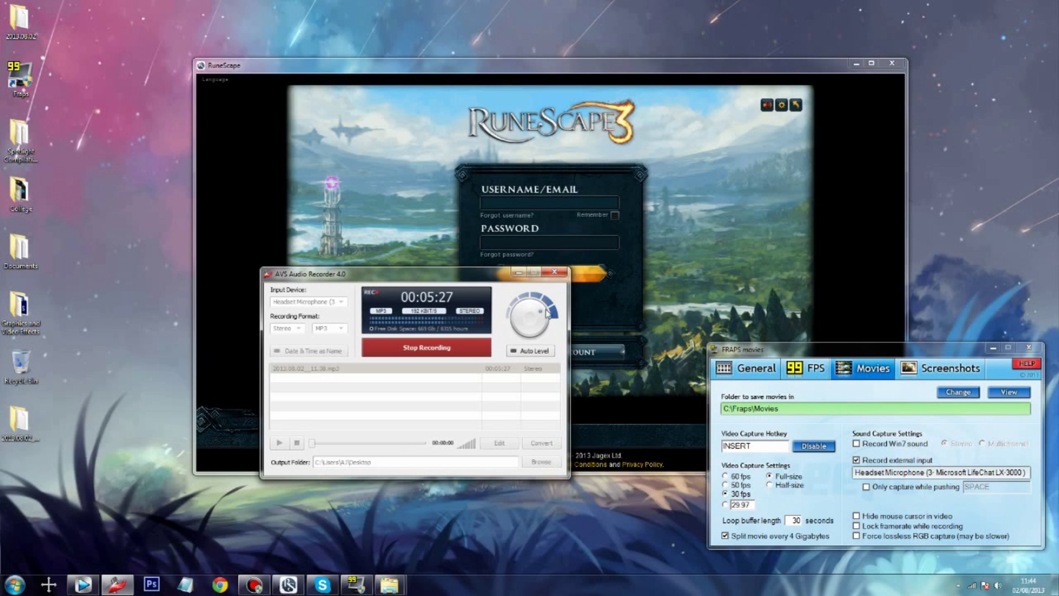
pyautogui.click(518, 274)
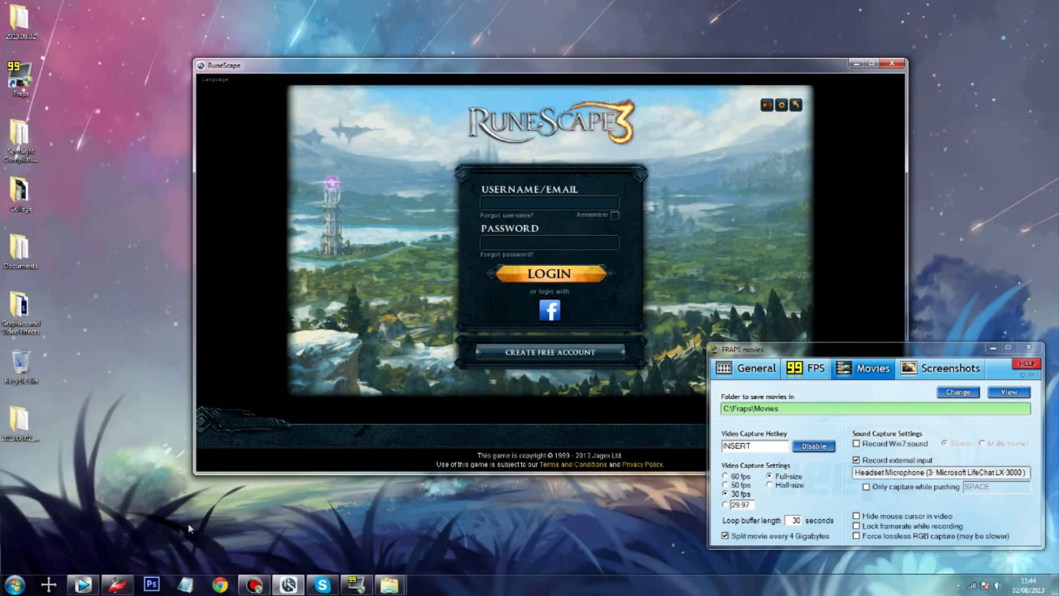
# Launch Vegas Pro 12.0 (64-bit) from the taskbar jump list, showing my new intro (2).wmv
pyautogui.rightClick(91, 584)
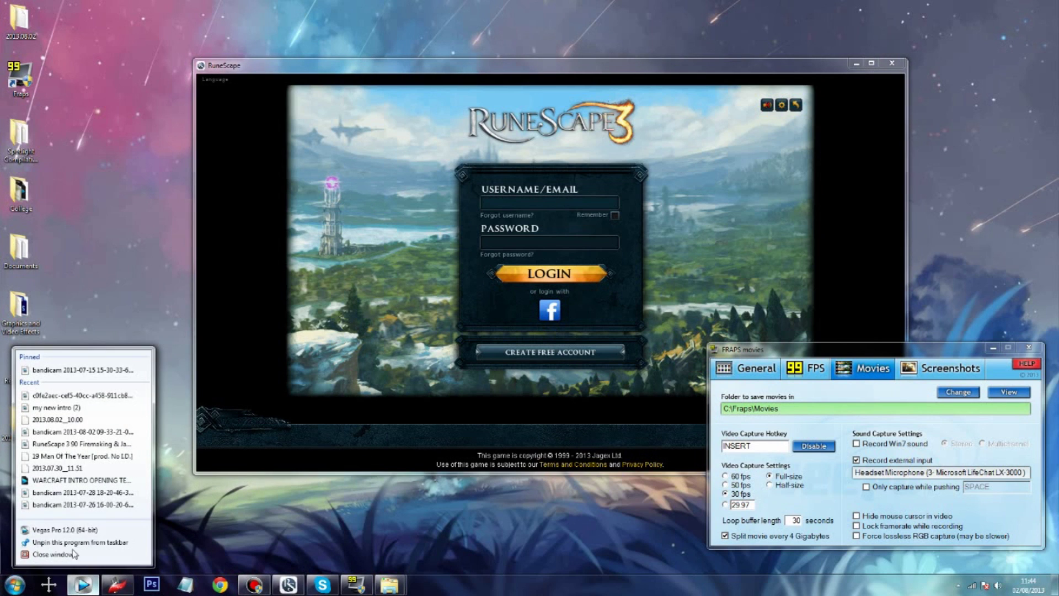
pyautogui.click(82, 530)
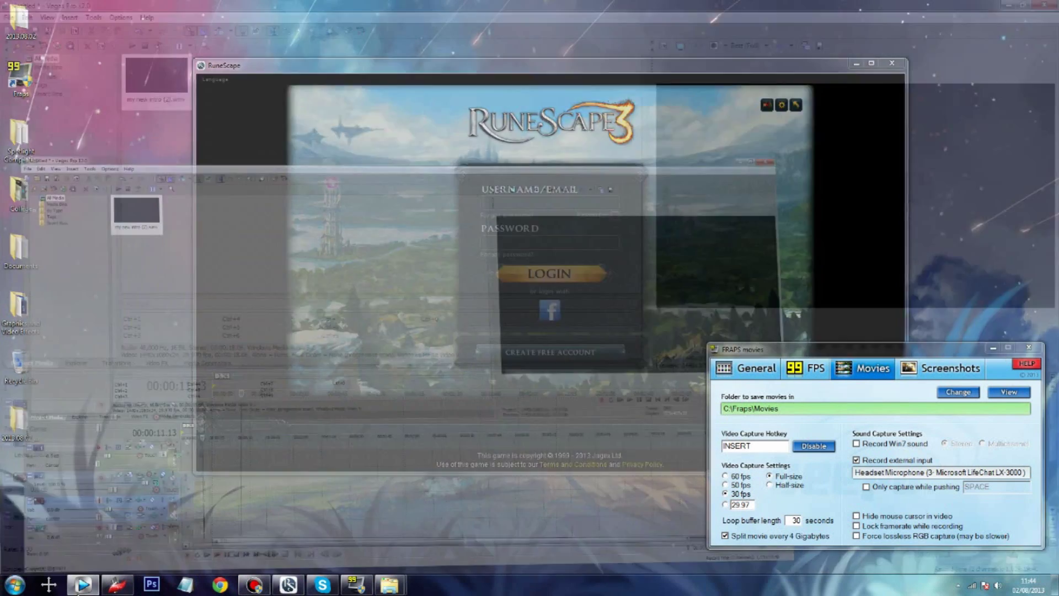
pyautogui.click(236, 124)
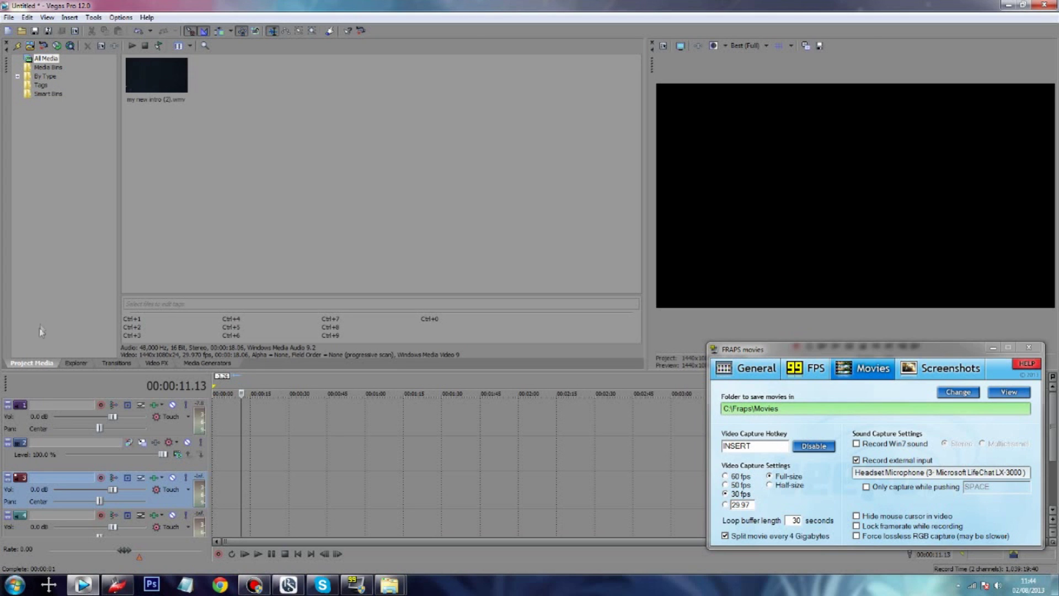
# Drag my new intro (2).wmv onto the timeline at 0:00, scrub to about 9 seconds, and minimize Fraps
pyautogui.click(15, 20)
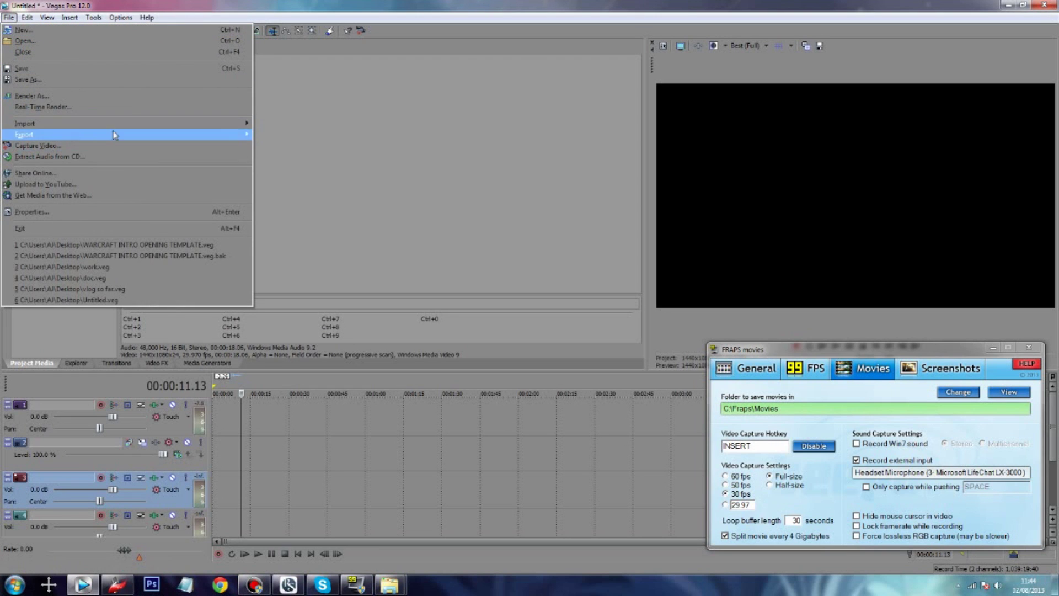
pyautogui.click(301, 80)
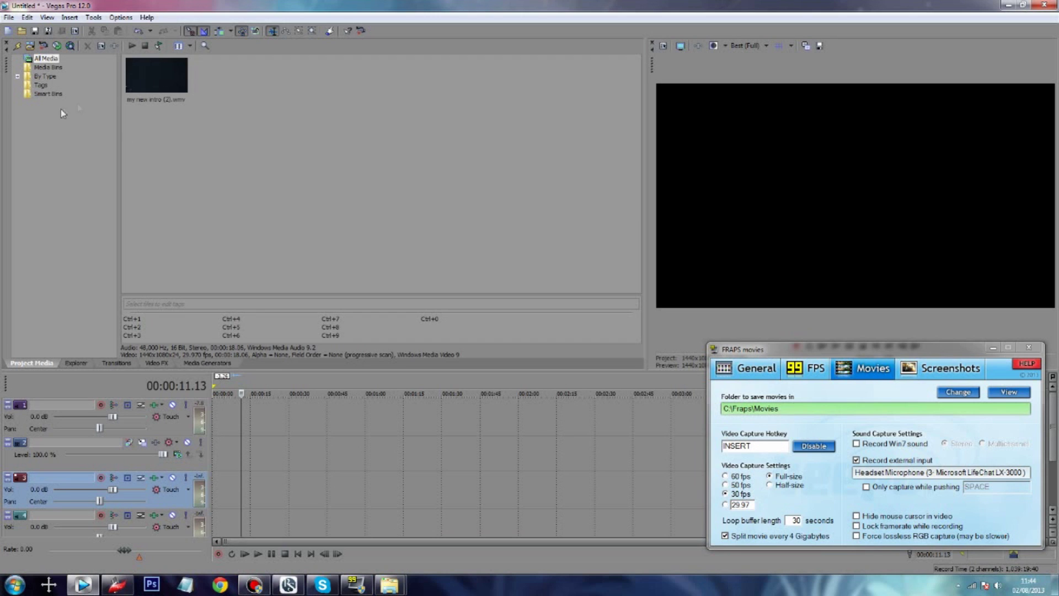
pyautogui.moveTo(144, 80); pyautogui.dragTo(227, 413)
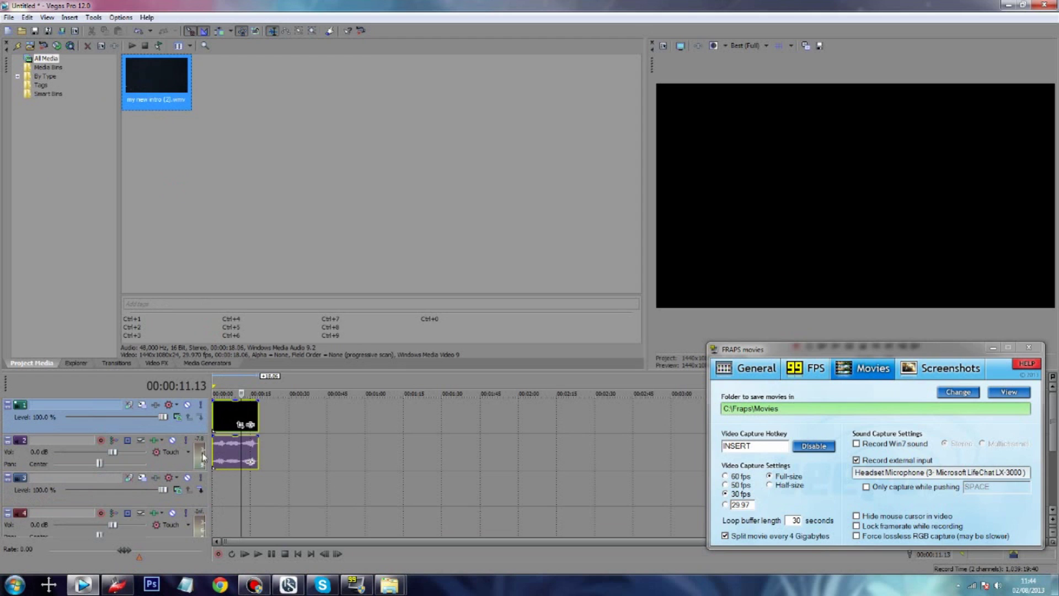
pyautogui.click(221, 487)
pyautogui.click(236, 487)
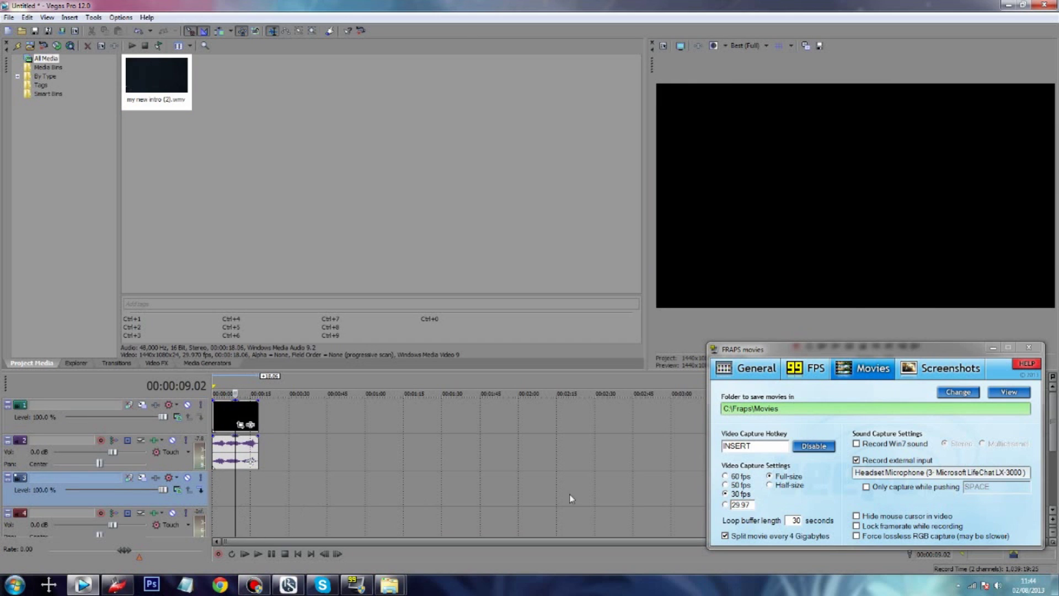
pyautogui.click(993, 348)
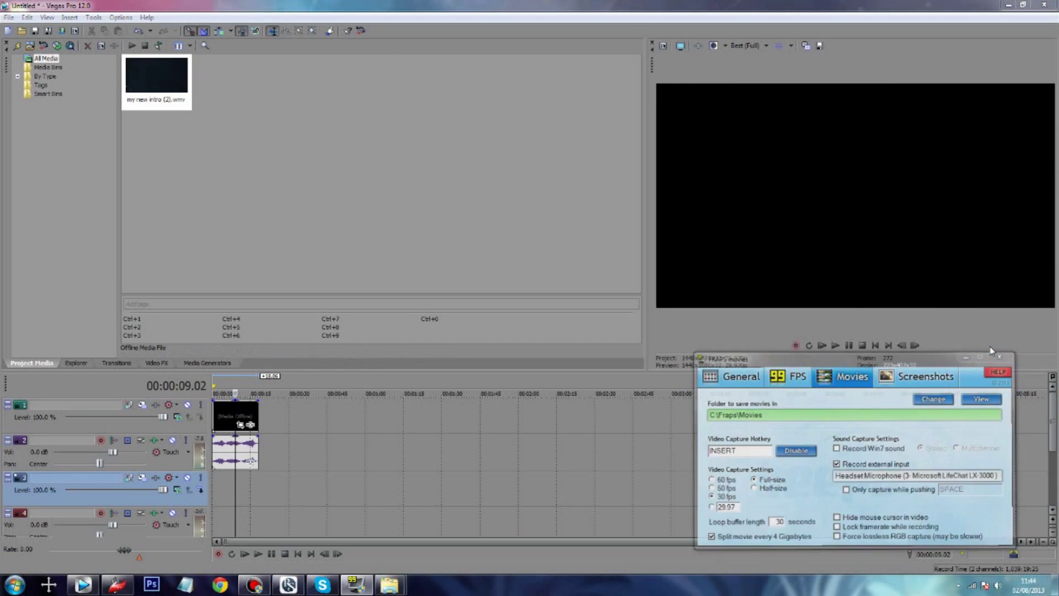
pyautogui.moveTo(1055, 440); pyautogui.dragTo(1053, 496)
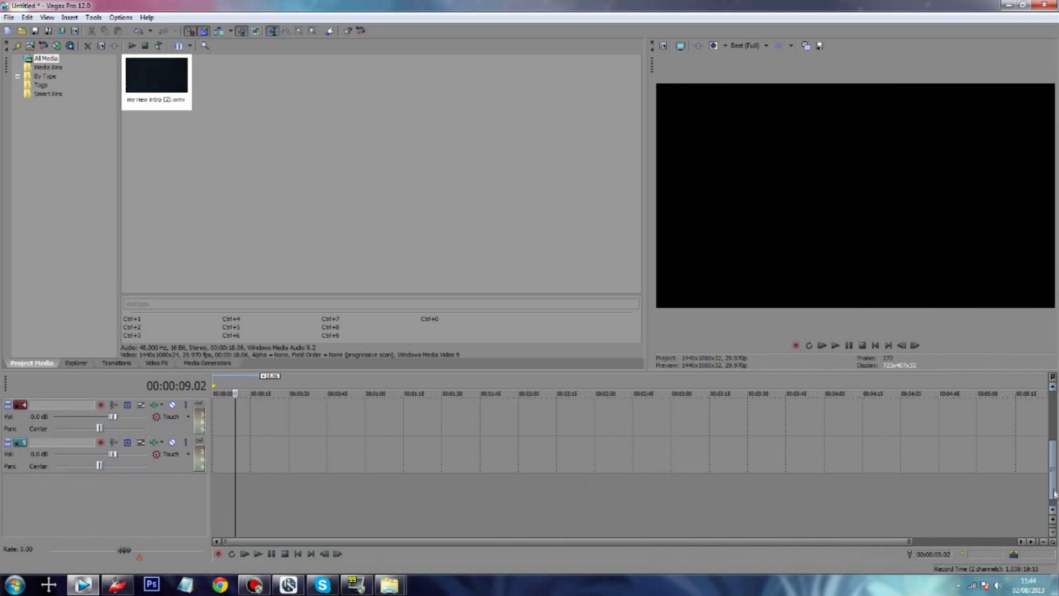
pyautogui.rightClick(925, 500)
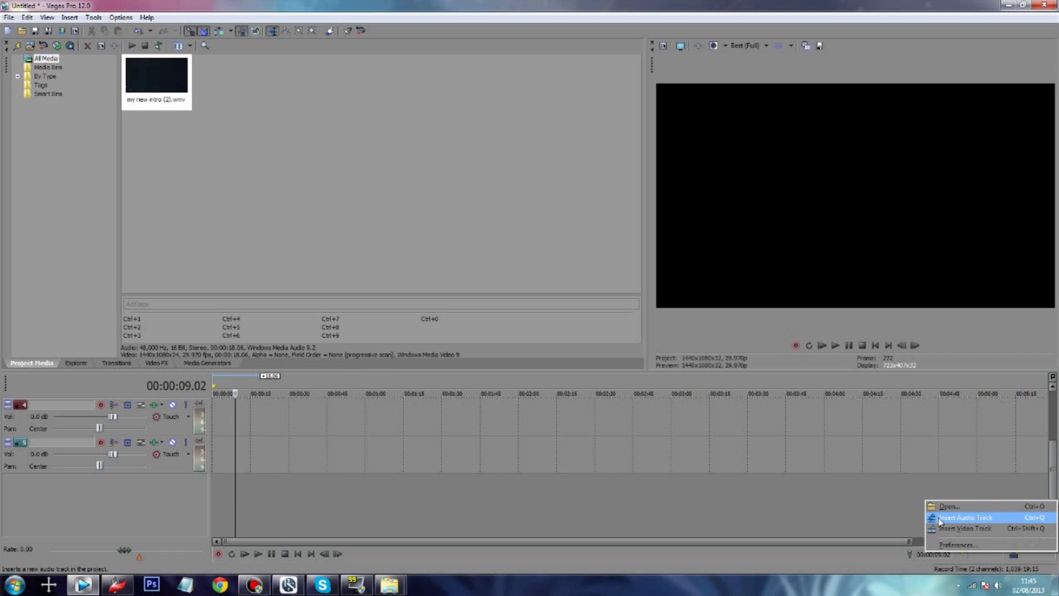
pyautogui.click(726, 503)
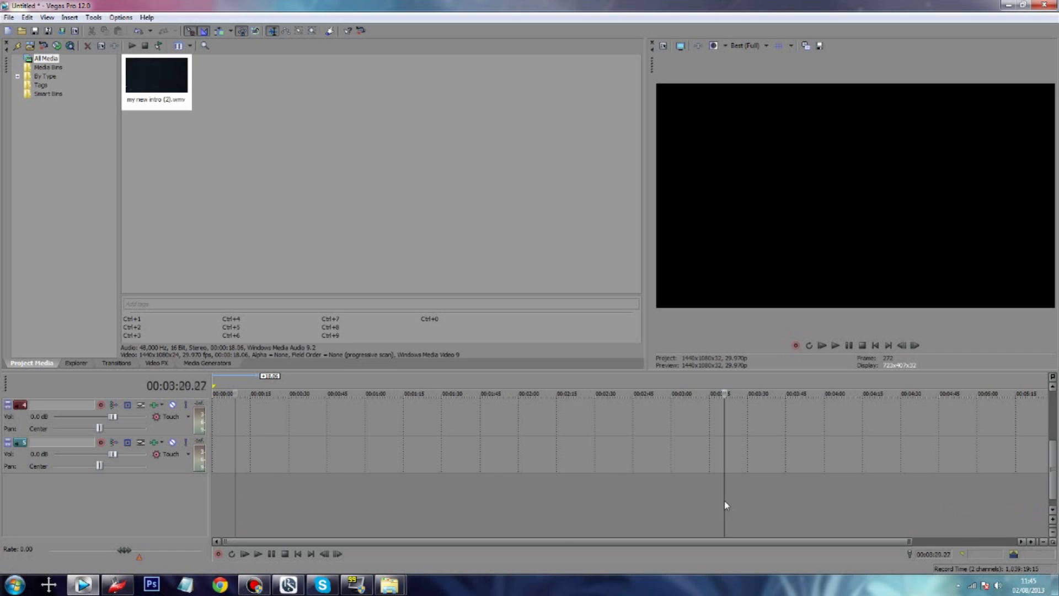
pyautogui.scroll(-4, 772, 502)
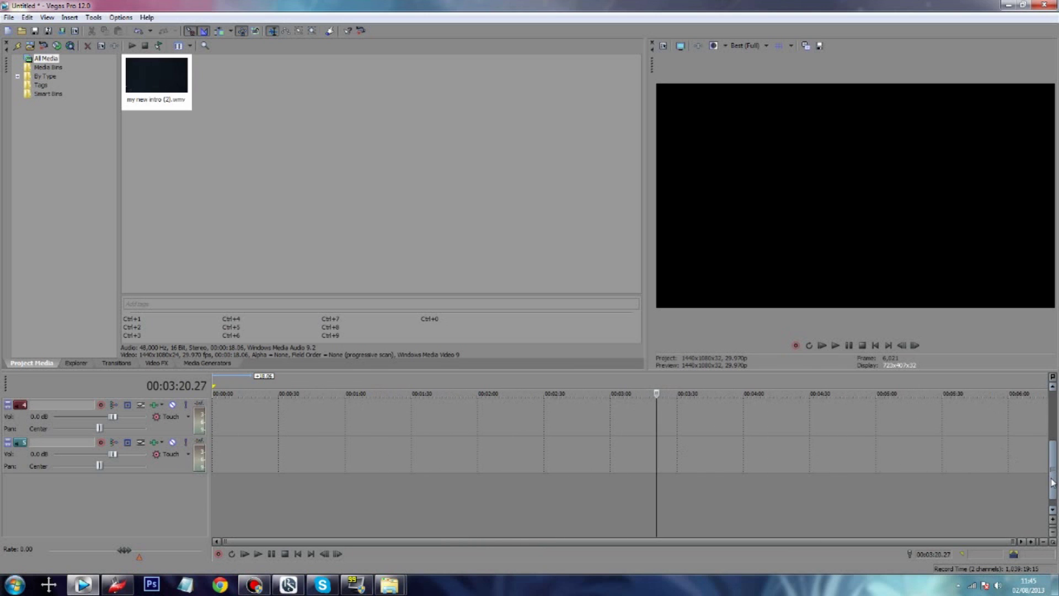
pyautogui.moveTo(1052, 482); pyautogui.dragTo(1036, 416)
pyautogui.click(243, 491)
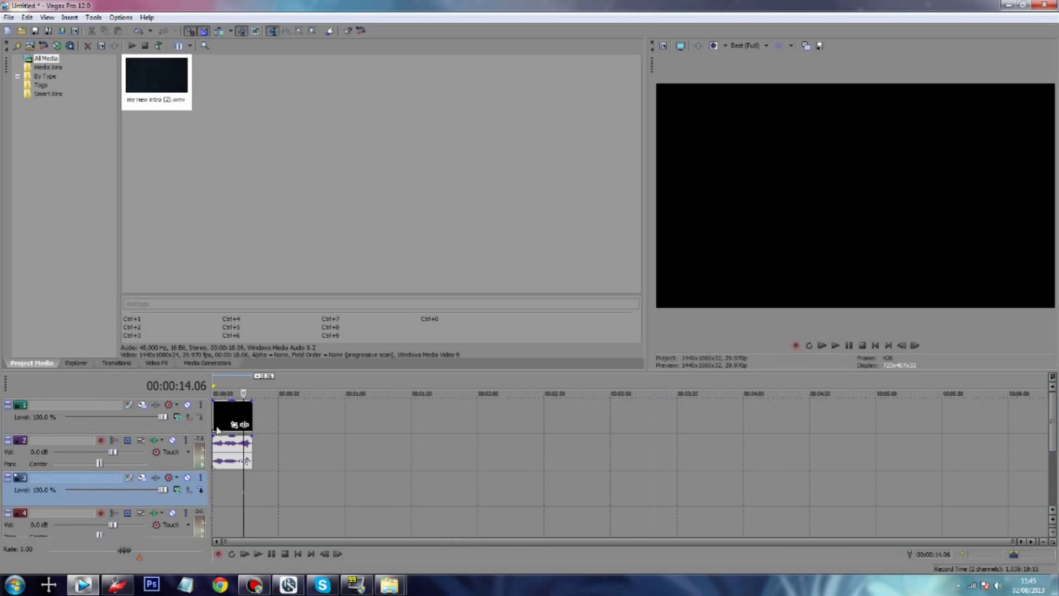
# Browse the Push transition presets, preview the intro near 6 seconds, then minimize Vegas Pro and RuneScape
pyautogui.click(117, 363)
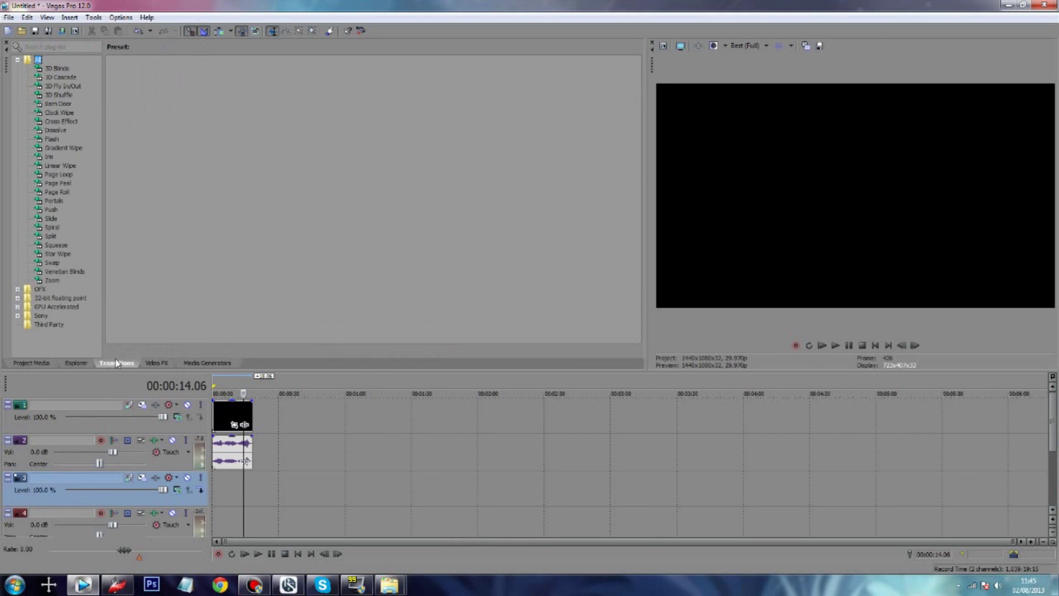
pyautogui.click(53, 210)
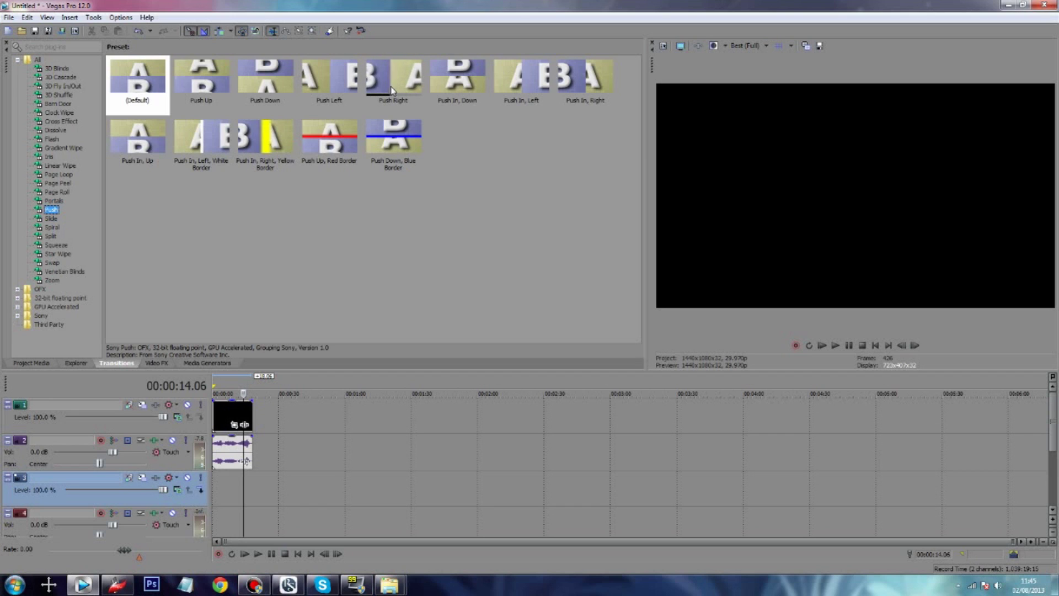
pyautogui.click(217, 490)
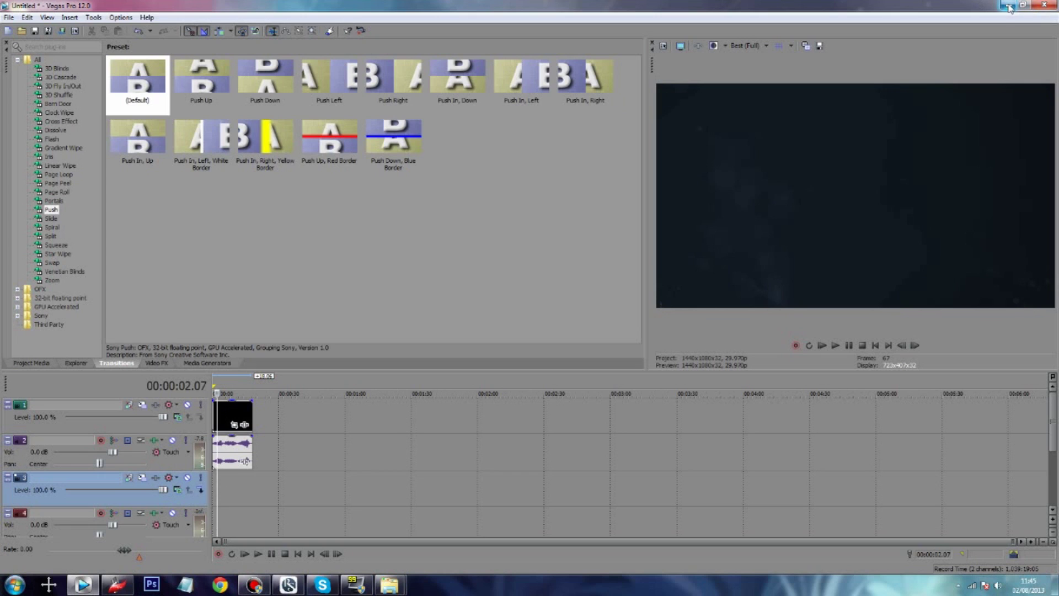
pyautogui.click(227, 476)
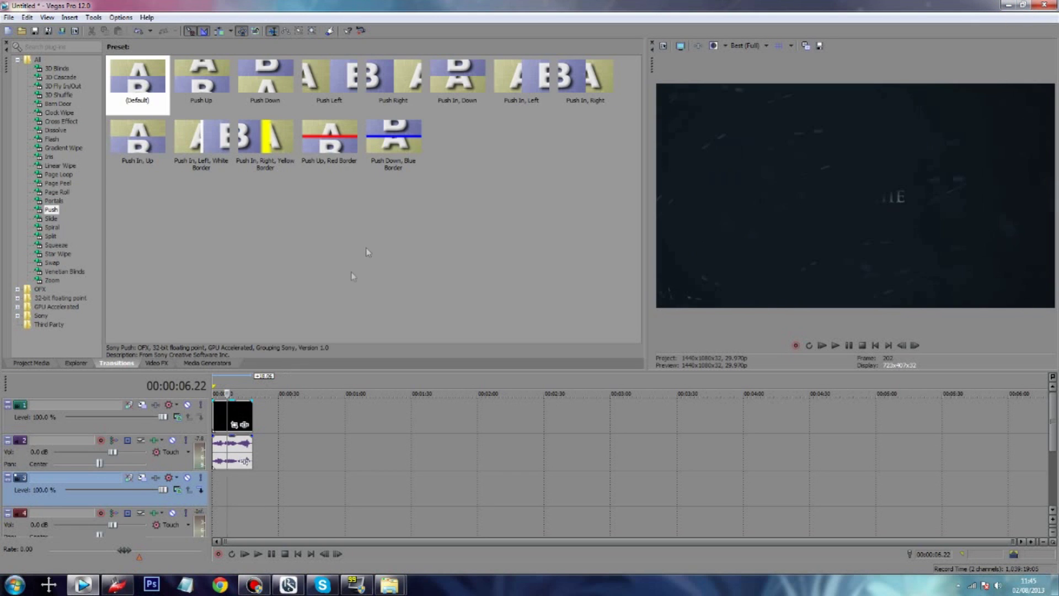
pyautogui.click(1008, 5)
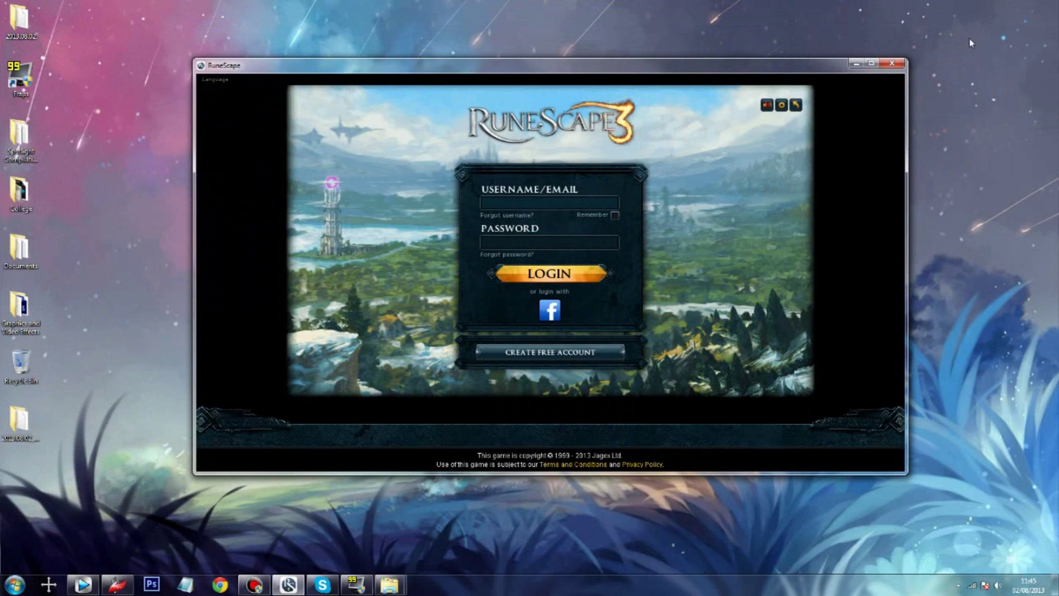
pyautogui.click(856, 63)
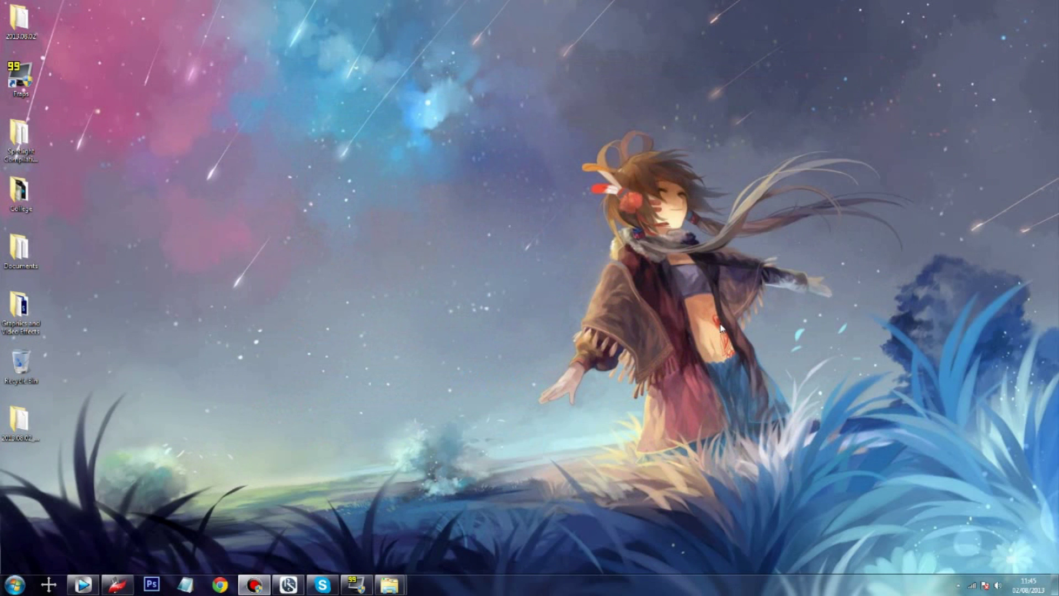